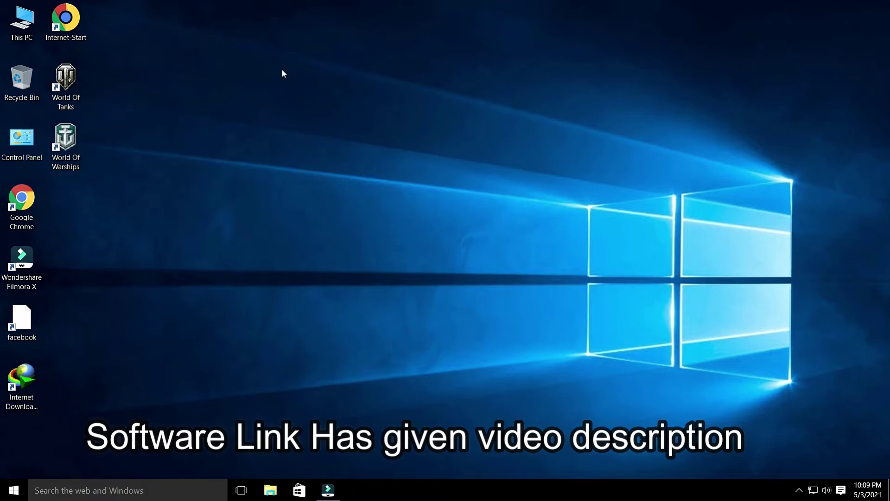
Step: Refresh the desktop and open the Audacitry Recorder folder on the Soft Collections (G:) drive
{"action": "right_click", "coordinate": [285, 77]}
{"action": "left_click", "coordinate": [309, 120]}
{"action": "double_click", "coordinate": [29, 28]}
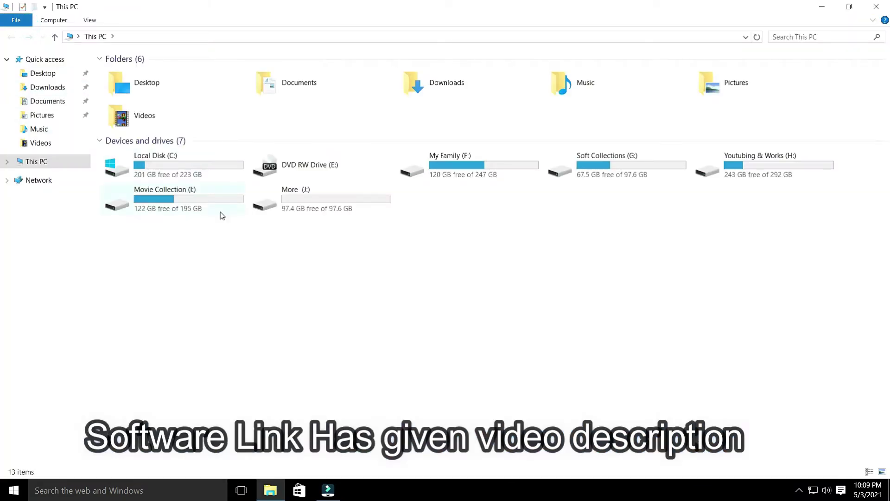
{"action": "left_click", "coordinate": [596, 173]}
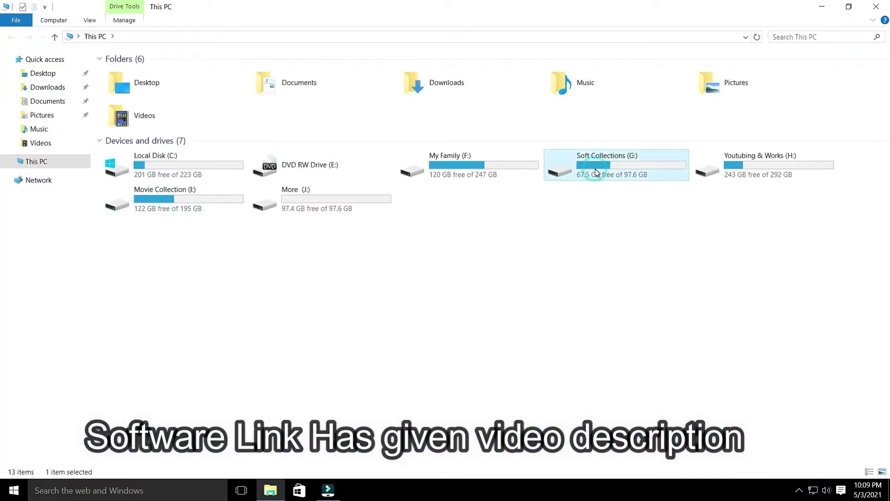
{"action": "double_click", "coordinate": [596, 173]}
{"action": "left_click", "coordinate": [139, 86]}
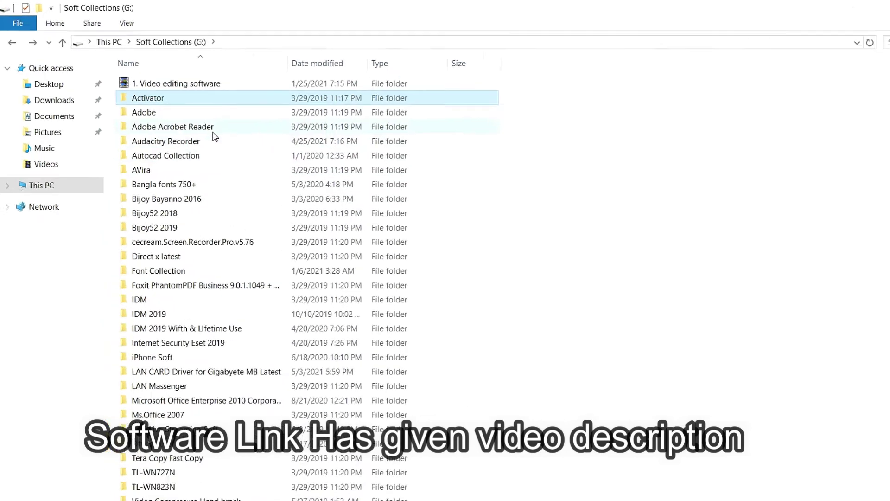
{"action": "double_click", "coordinate": [239, 198]}
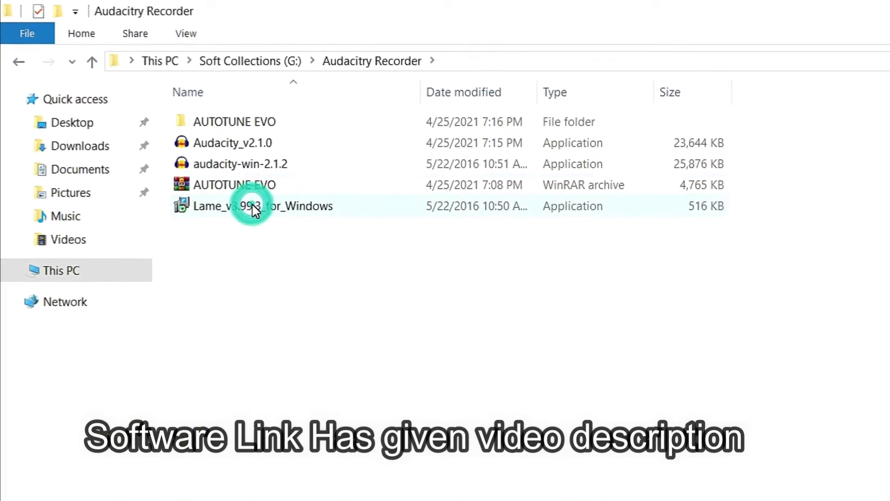
Step: Run the Audacity_v2.1.0 installer with English as the setup language
{"action": "left_click", "coordinate": [252, 143]}
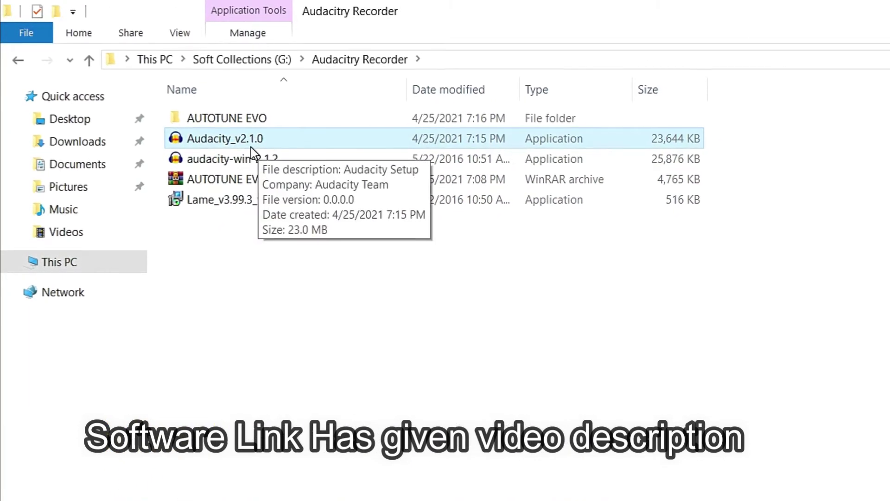
{"action": "mouse_move", "coordinate": [275, 172]}
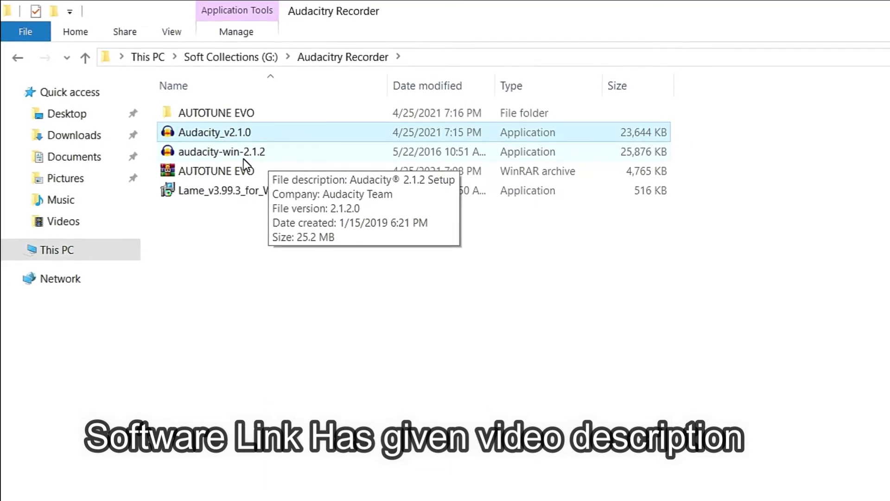
{"action": "left_click", "coordinate": [207, 128]}
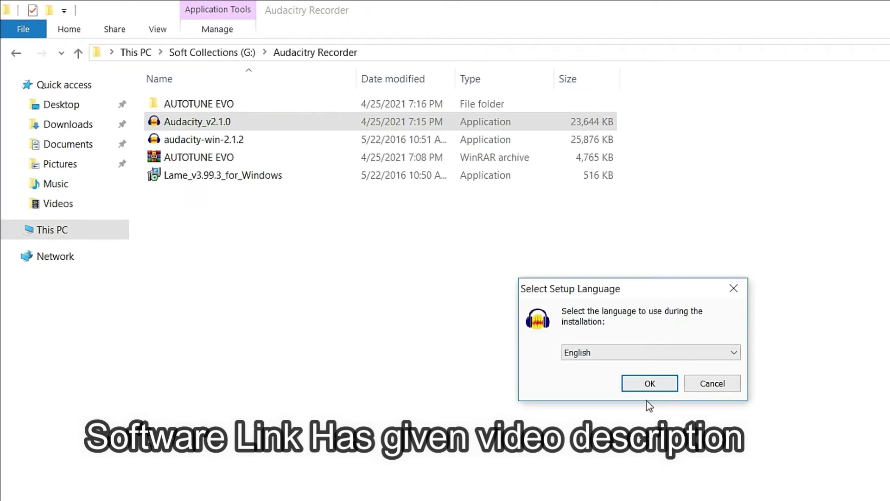
{"action": "left_click", "coordinate": [649, 384]}
Step: Install Audacity with a desktop icon and without resetting preferences, and finish the setup without launching the program
{"action": "left_click", "coordinate": [721, 479]}
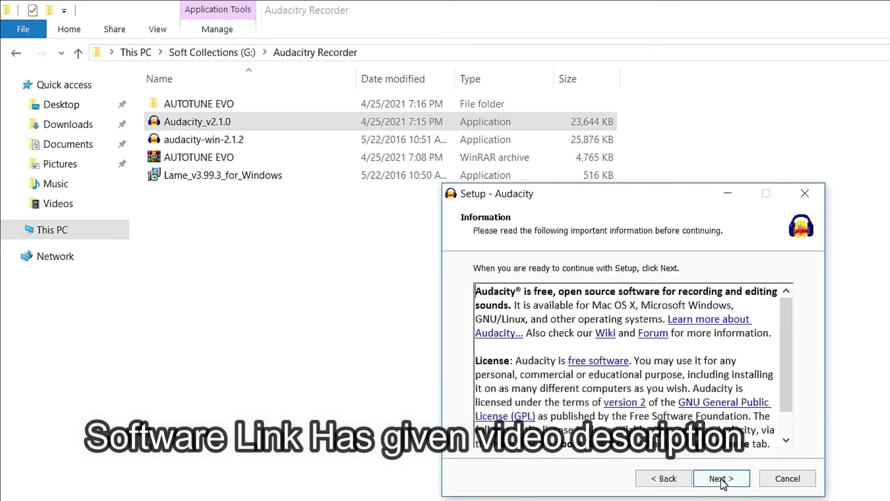
{"action": "left_click", "coordinate": [721, 479]}
{"action": "left_click", "coordinate": [721, 478]}
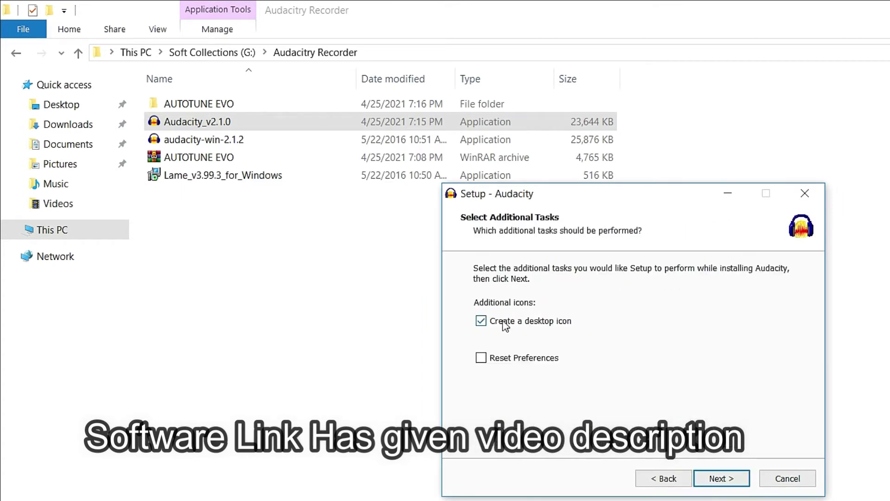
{"action": "left_click", "coordinate": [720, 479]}
{"action": "left_click", "coordinate": [718, 479]}
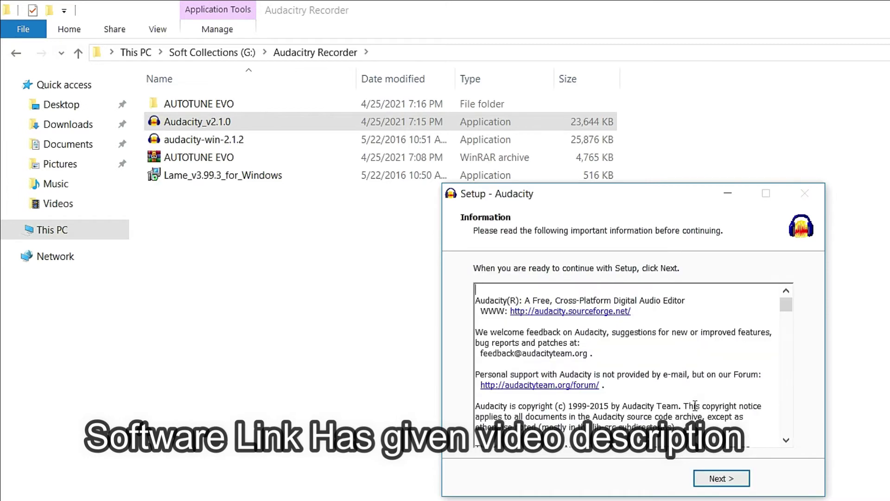
{"action": "left_click", "coordinate": [720, 478]}
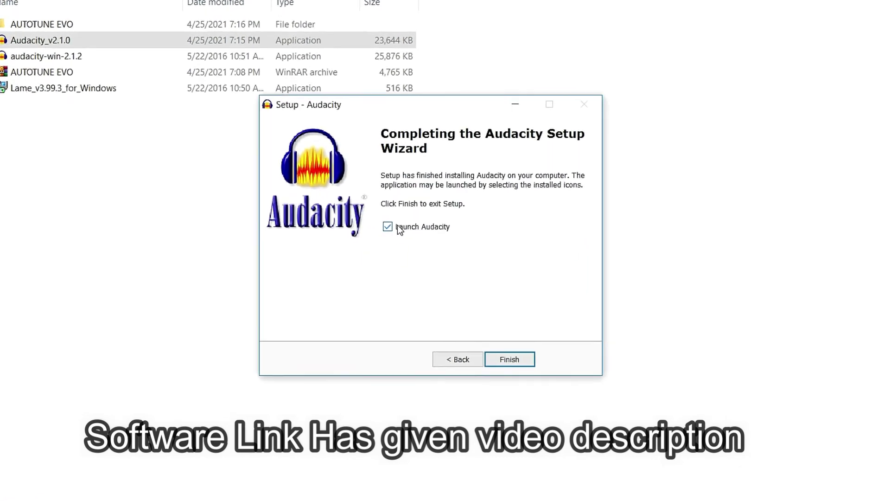
{"action": "left_click", "coordinate": [419, 238]}
{"action": "left_click", "coordinate": [530, 372]}
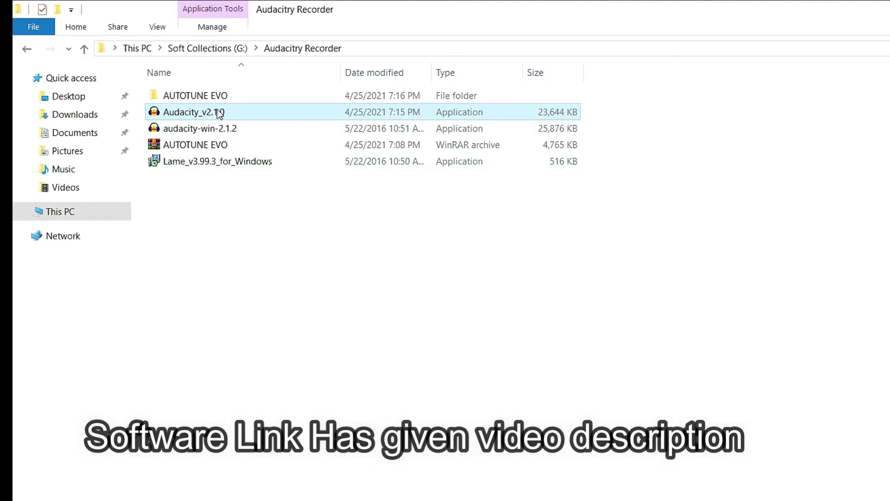
Step: Start the setup program in the AUTOTUNE EVO folder and continue past the Antares Autotune Evo welcome page
{"action": "double_click", "coordinate": [198, 97]}
{"action": "left_click", "coordinate": [175, 147]}
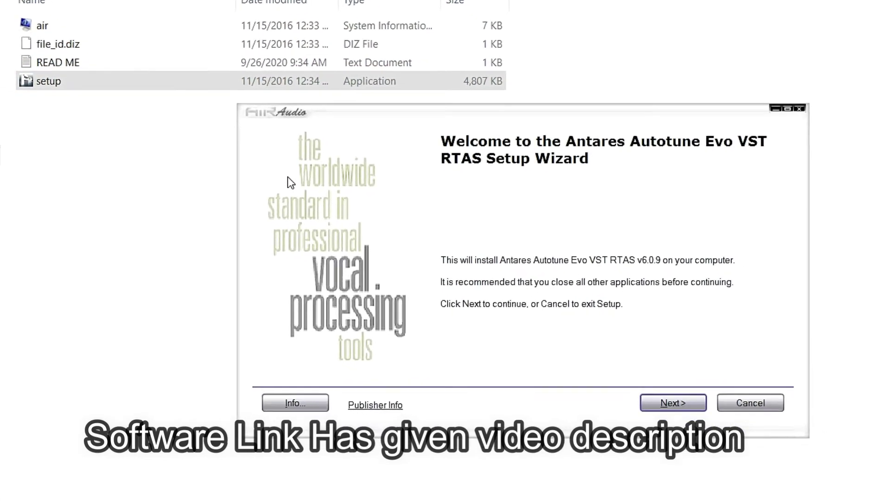
{"action": "left_click", "coordinate": [635, 382]}
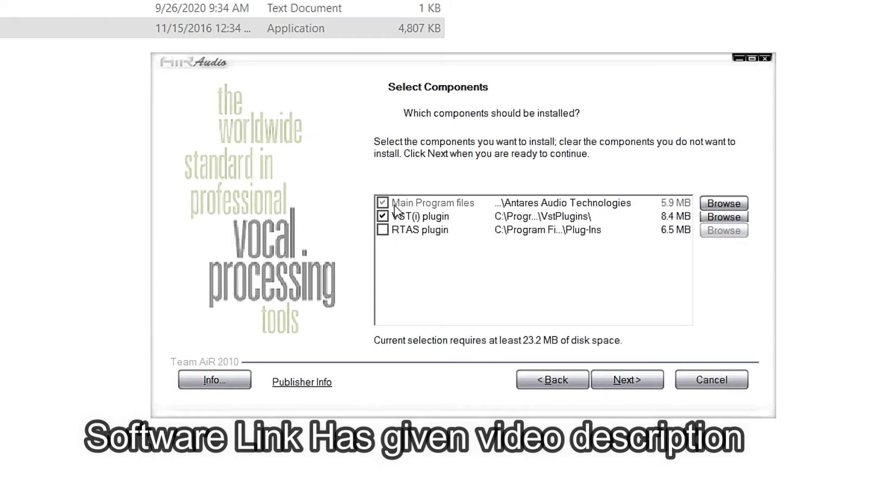
Step: Install Autotune Evo with the VST(i) plugin and the Antares Audio Technologies Start Menu folder, finish the setup and close the folder window
{"action": "left_click", "coordinate": [381, 216]}
{"action": "left_click", "coordinate": [627, 379]}
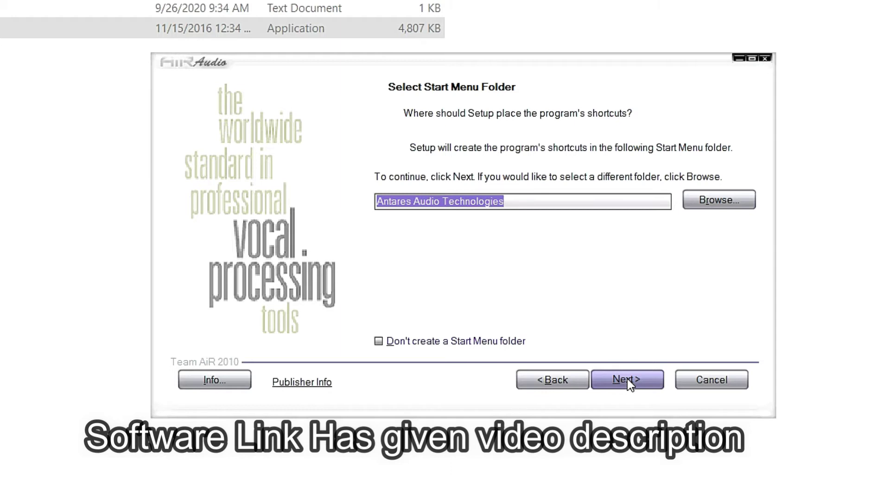
{"action": "left_click", "coordinate": [627, 379]}
{"action": "left_click", "coordinate": [627, 380]}
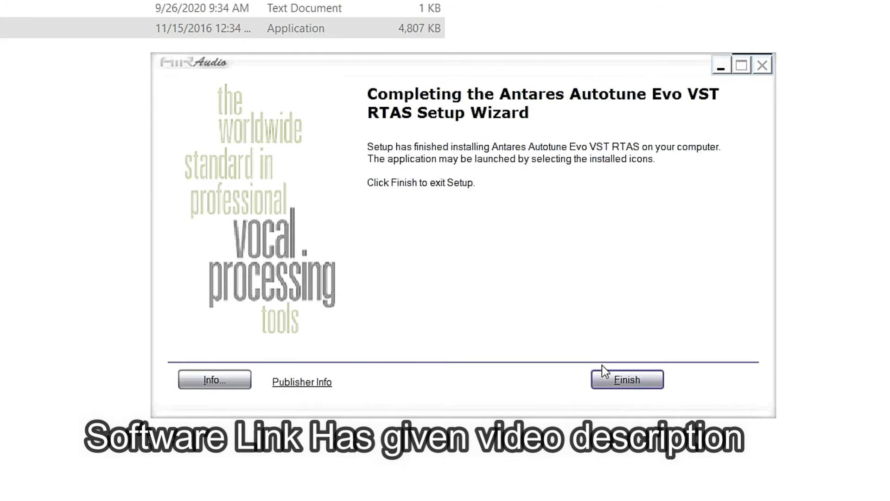
{"action": "left_click", "coordinate": [625, 381]}
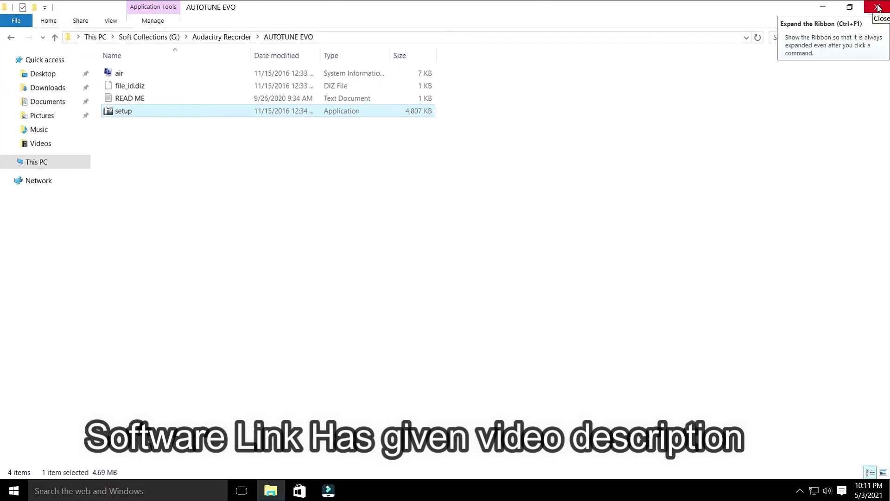
{"action": "left_click", "coordinate": [878, 8]}
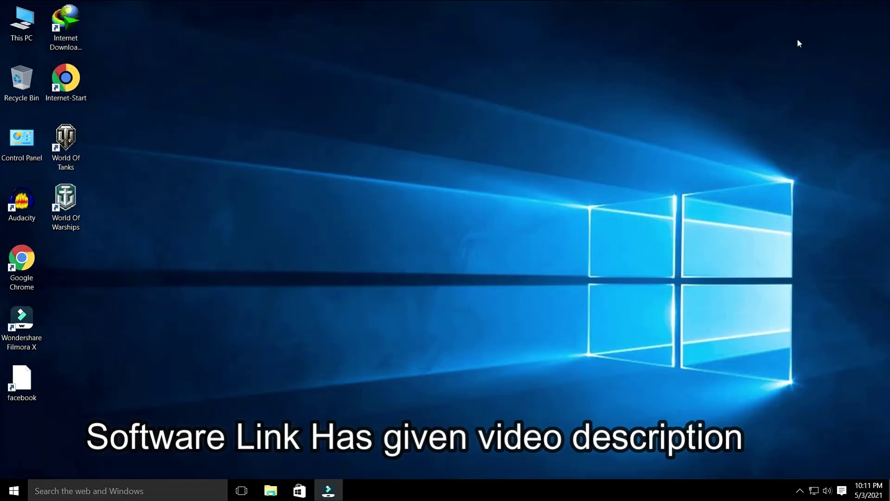
Step: Refresh the desktop and launch Audacity
{"action": "right_click", "coordinate": [389, 81]}
{"action": "left_click", "coordinate": [407, 127]}
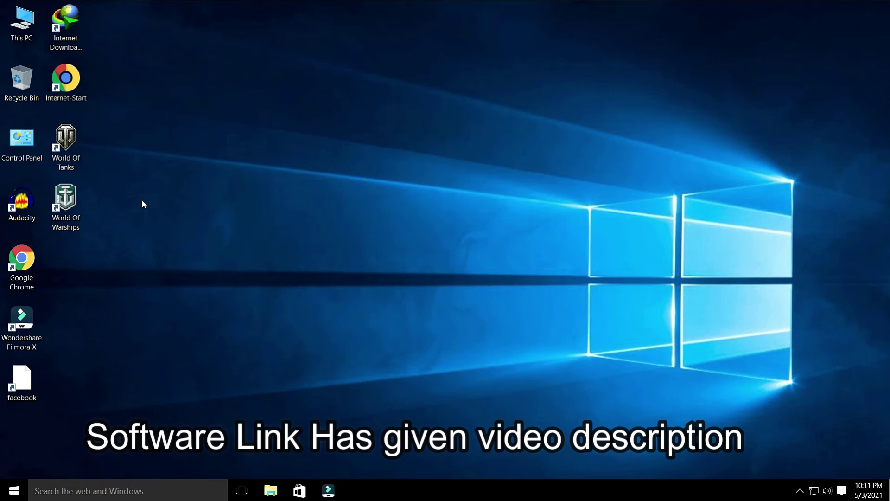
{"action": "double_click", "coordinate": [19, 207]}
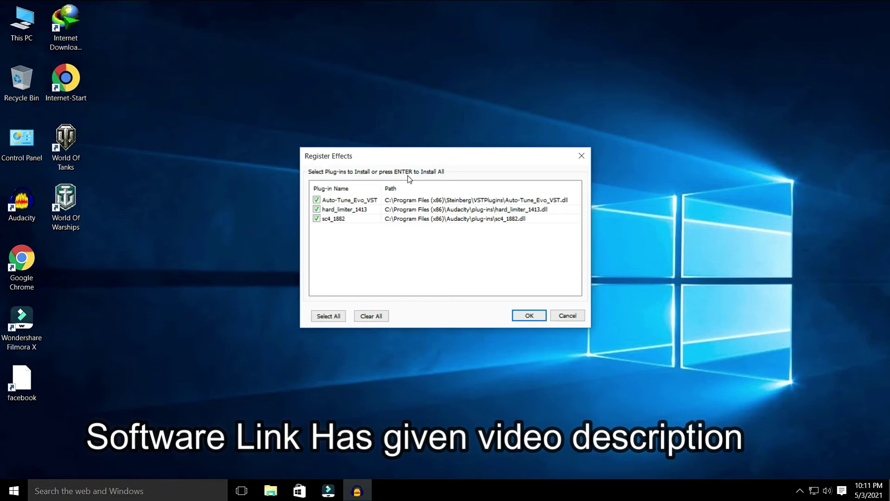
Step: Register all the listed effect plug-ins: Auto-Tune_Evo_VST, hard_limiter_1413 and sc4_1882
{"action": "left_click", "coordinate": [318, 201]}
{"action": "left_click", "coordinate": [317, 209]}
{"action": "left_click", "coordinate": [317, 219]}
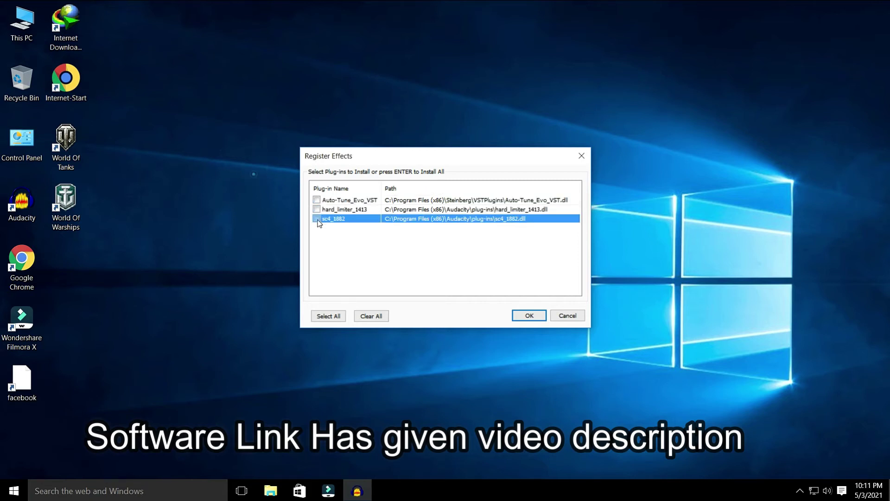
{"action": "left_click", "coordinate": [316, 209]}
{"action": "left_click", "coordinate": [317, 200]}
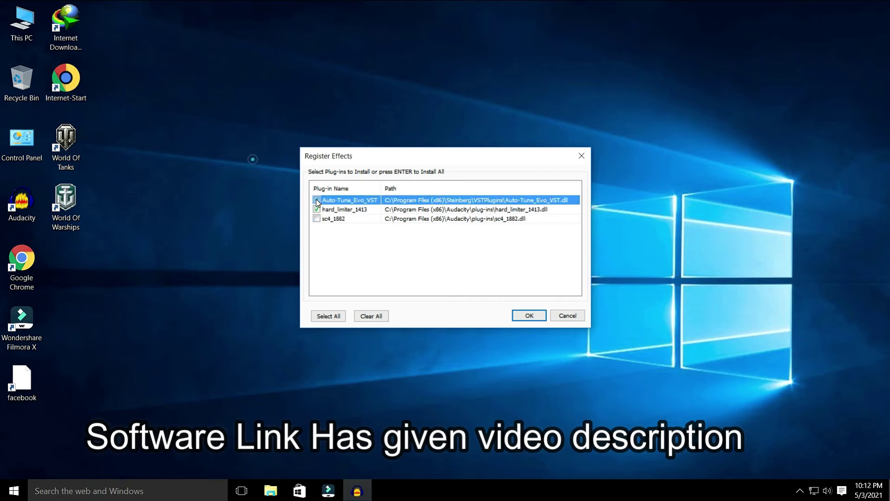
{"action": "left_click", "coordinate": [325, 319]}
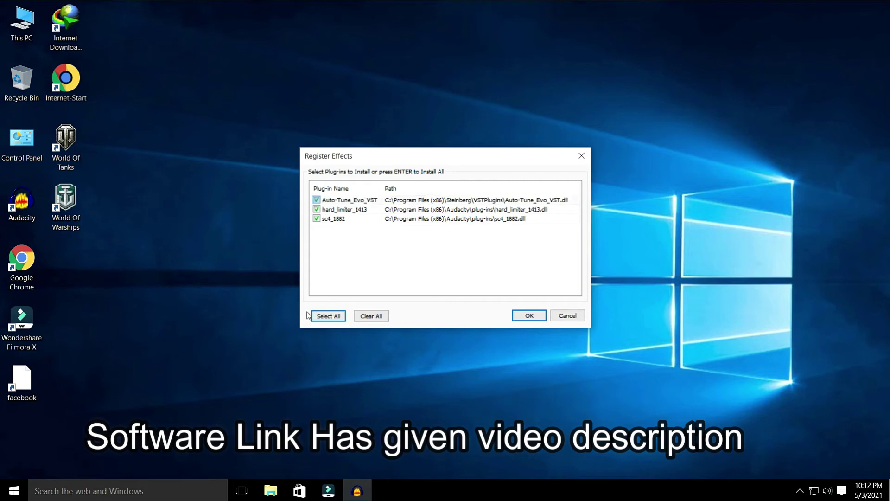
{"action": "left_click", "coordinate": [528, 316]}
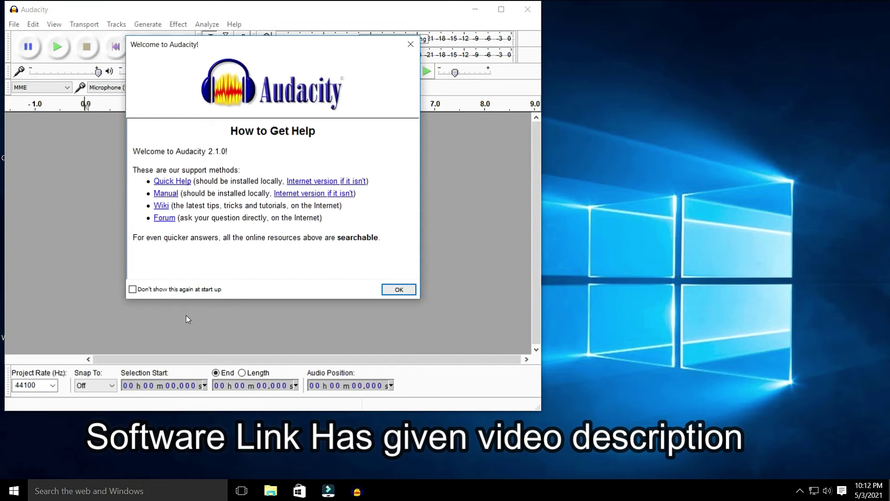
Step: Dismiss the welcome message so it no longer shows at start-up, and maximize the Audacity window
{"action": "left_click", "coordinate": [187, 290]}
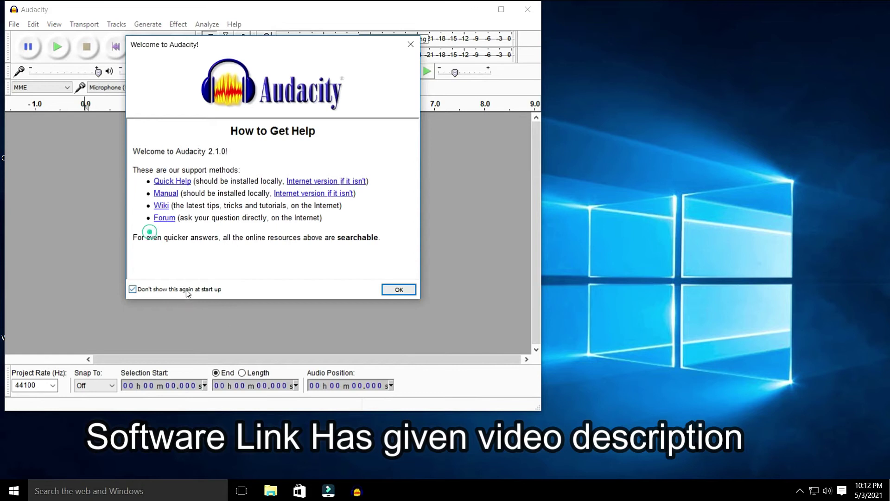
{"action": "left_click", "coordinate": [401, 290]}
{"action": "left_click", "coordinate": [502, 9]}
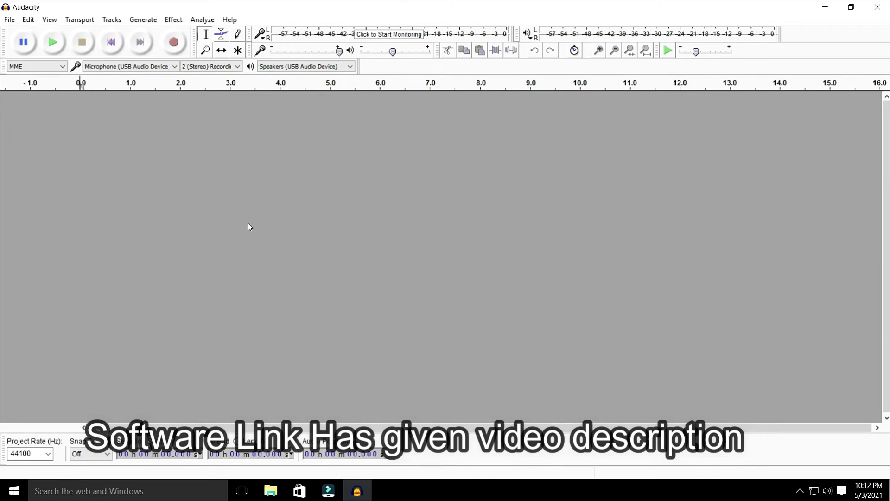
Step: Record a test clip of about 12 seconds from the microphone and play it back
{"action": "left_click", "coordinate": [174, 42]}
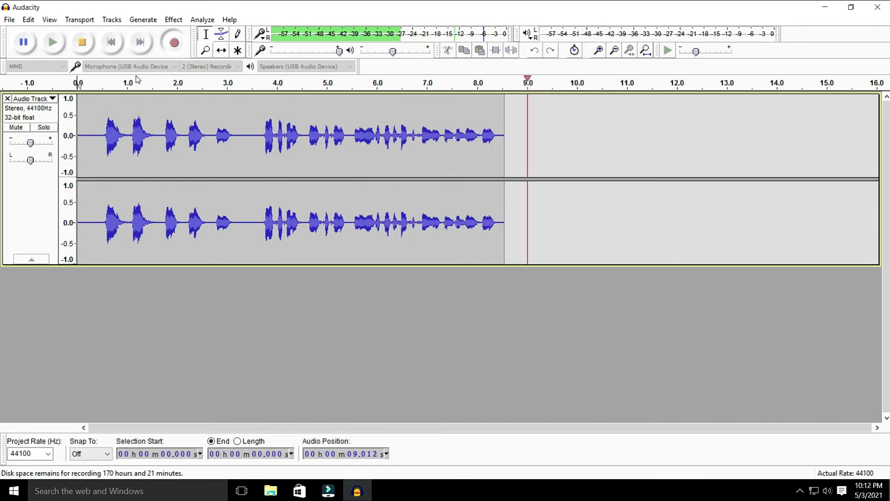
{"action": "left_click", "coordinate": [83, 43]}
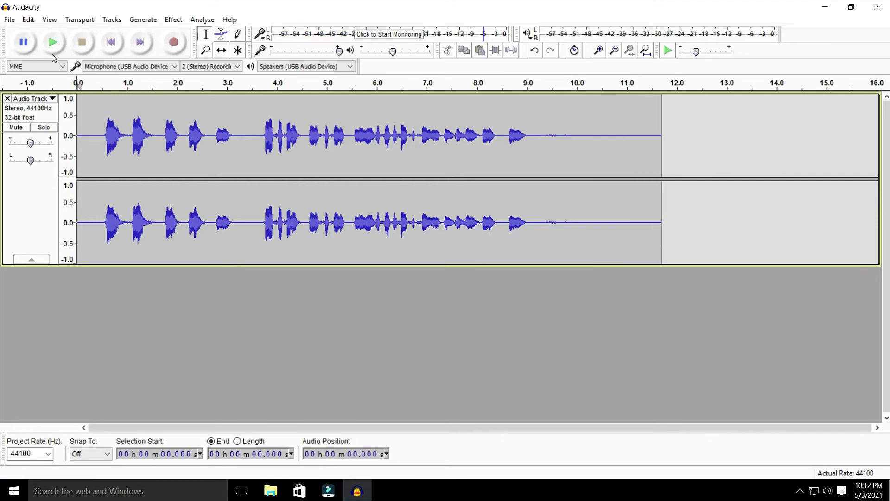
{"action": "left_click", "coordinate": [52, 42]}
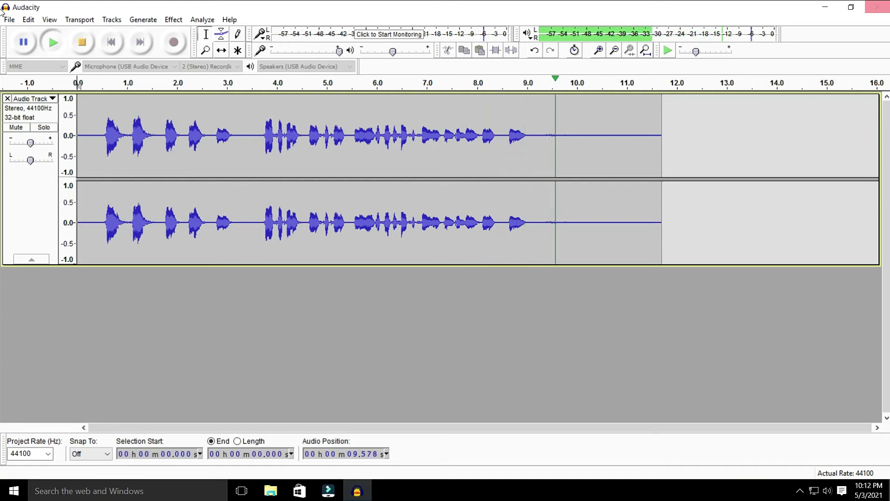
Step: Close Audacity without saving the test recording
{"action": "left_click", "coordinate": [877, 6]}
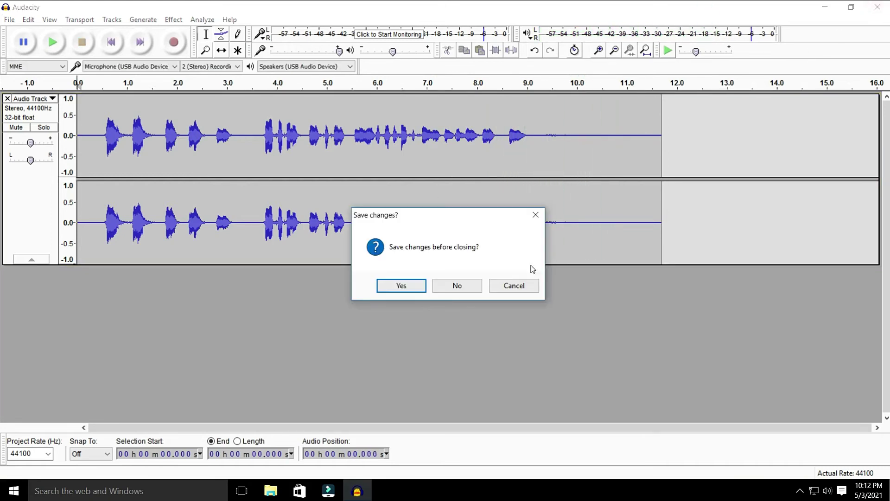
{"action": "left_click", "coordinate": [464, 285]}
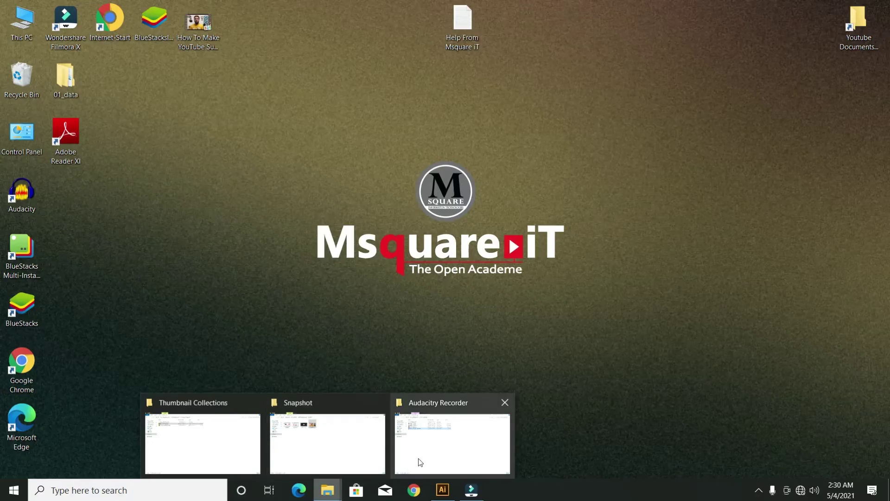
Step: Switch to the Audacitry Recorder folder window and run the Lame_v3.99.3_for_Windows installer
{"action": "left_click", "coordinate": [417, 461]}
{"action": "left_click", "coordinate": [193, 184]}
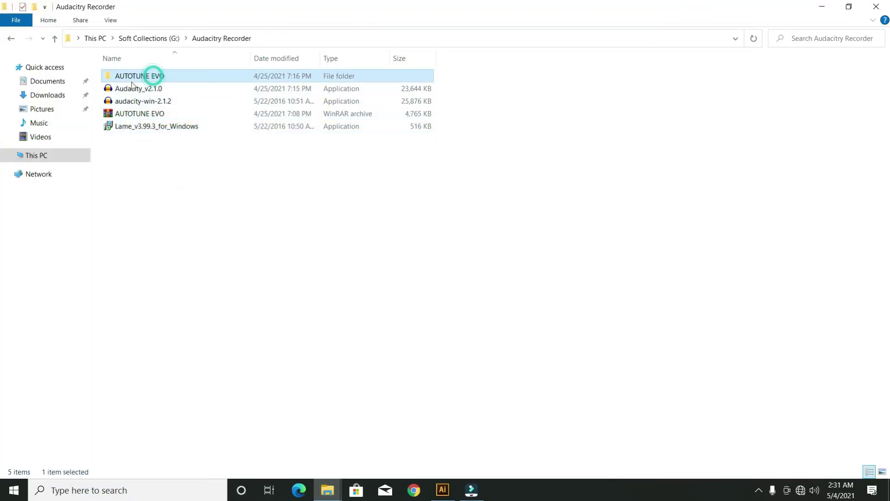
{"action": "left_click", "coordinate": [152, 89]}
{"action": "left_click", "coordinate": [156, 128]}
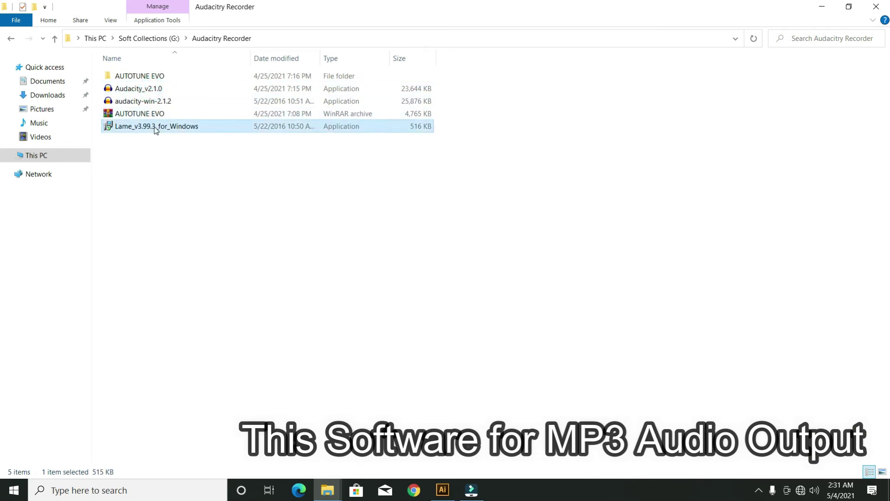
{"action": "double_click", "coordinate": [134, 127]}
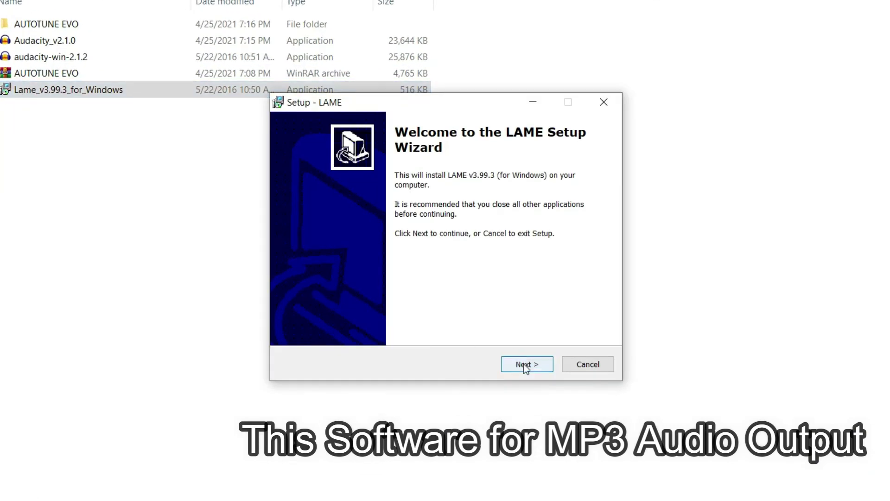
Step: Install LAME into C:\Program Files (x86)\Lame For Audacity, finish the setup and close the folder window
{"action": "left_click", "coordinate": [525, 365]}
{"action": "left_click", "coordinate": [525, 364]}
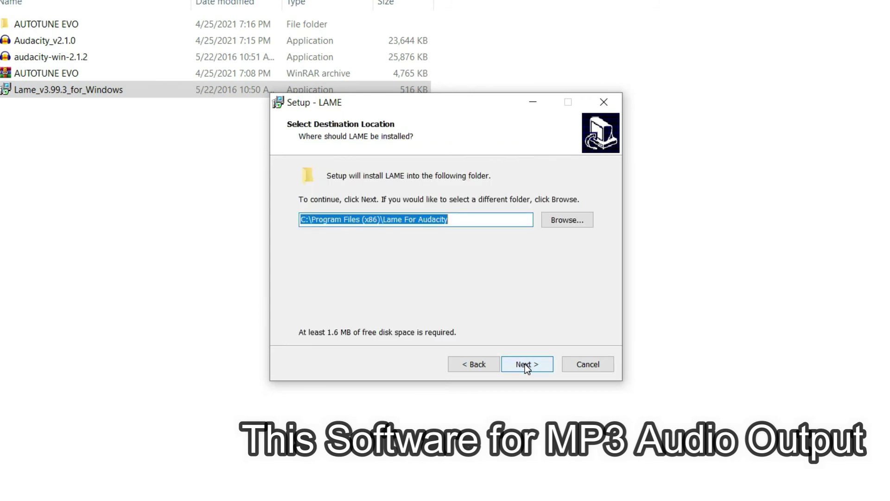
{"action": "left_click", "coordinate": [422, 221]}
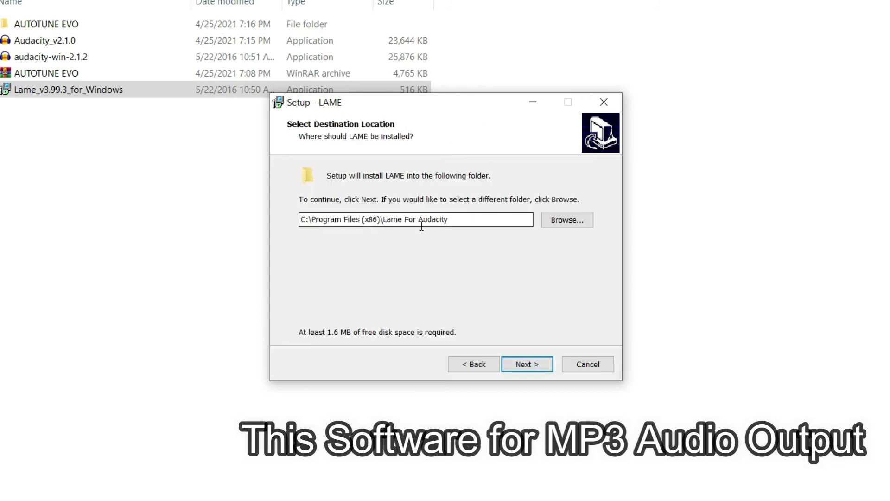
{"action": "double_click", "coordinate": [451, 224]}
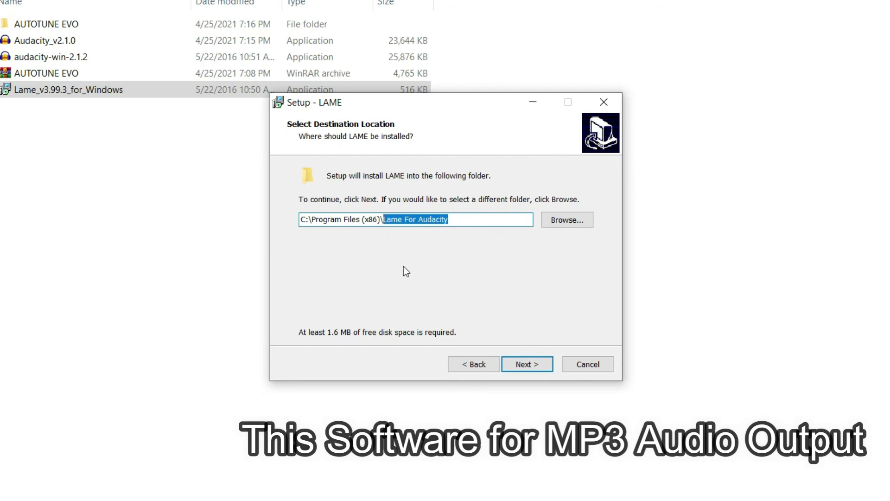
{"action": "left_click", "coordinate": [532, 364]}
{"action": "left_click", "coordinate": [531, 364]}
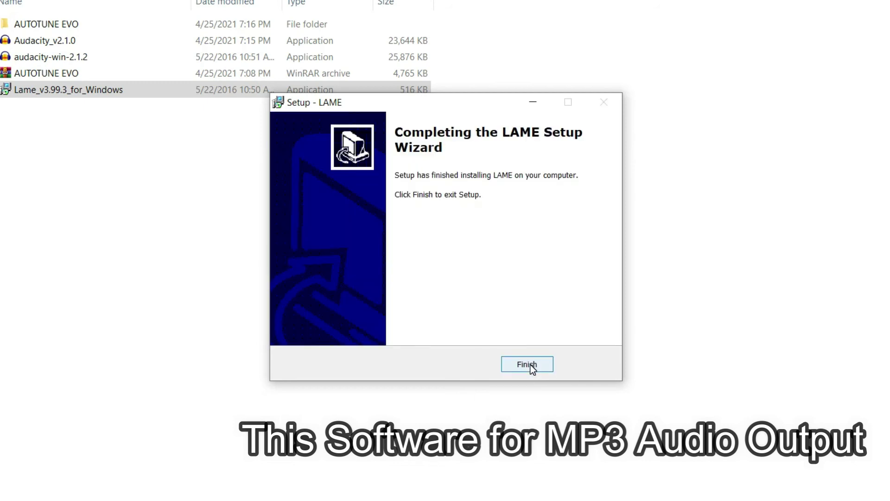
{"action": "left_click", "coordinate": [529, 364]}
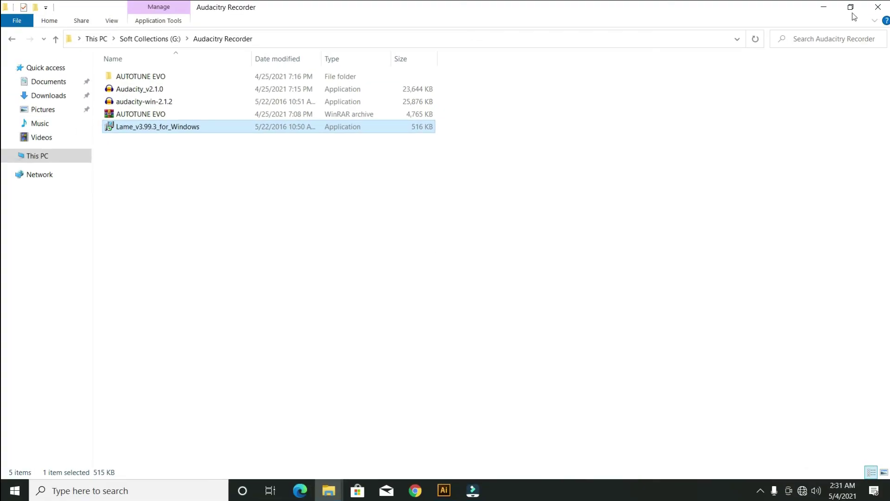
{"action": "left_click", "coordinate": [881, 6]}
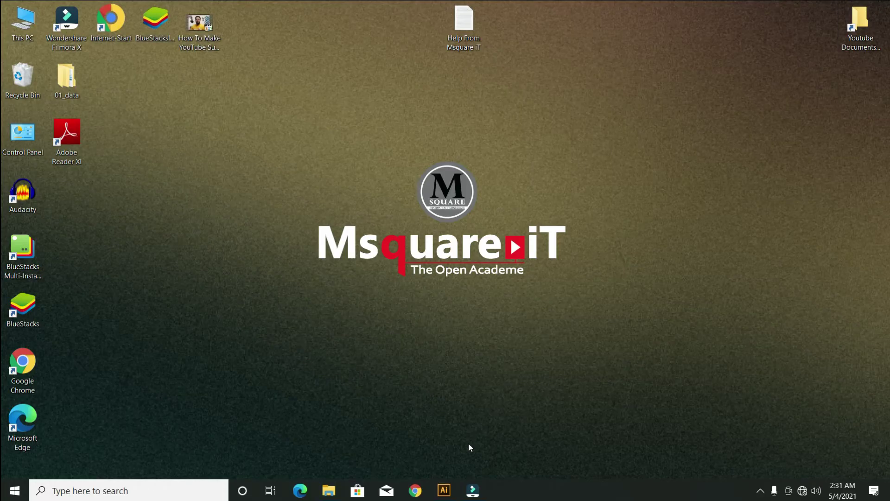